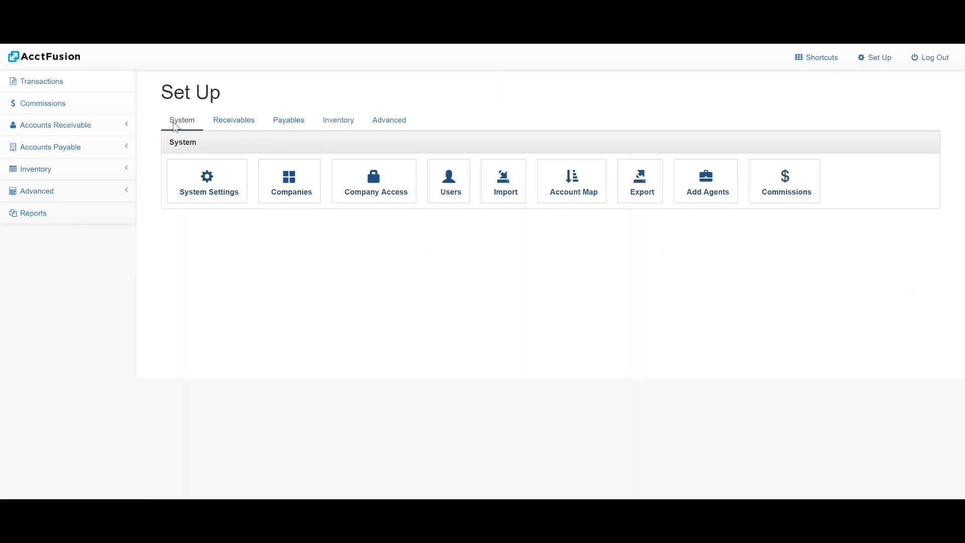
Open the commissions setup, look through the agents and teams lists, and return to the commission plans.
{"action": "left_click", "coordinate": [787, 193]}
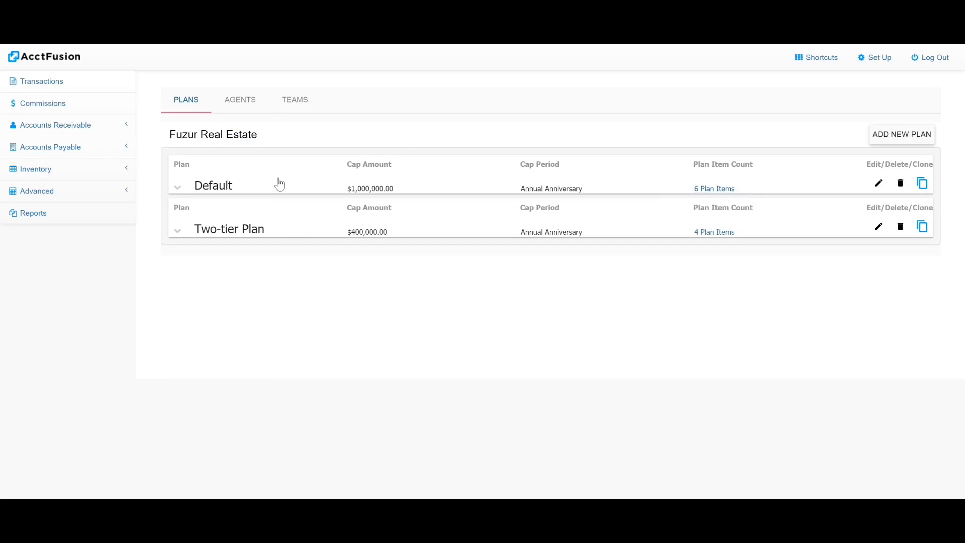
{"action": "left_click", "coordinate": [242, 109]}
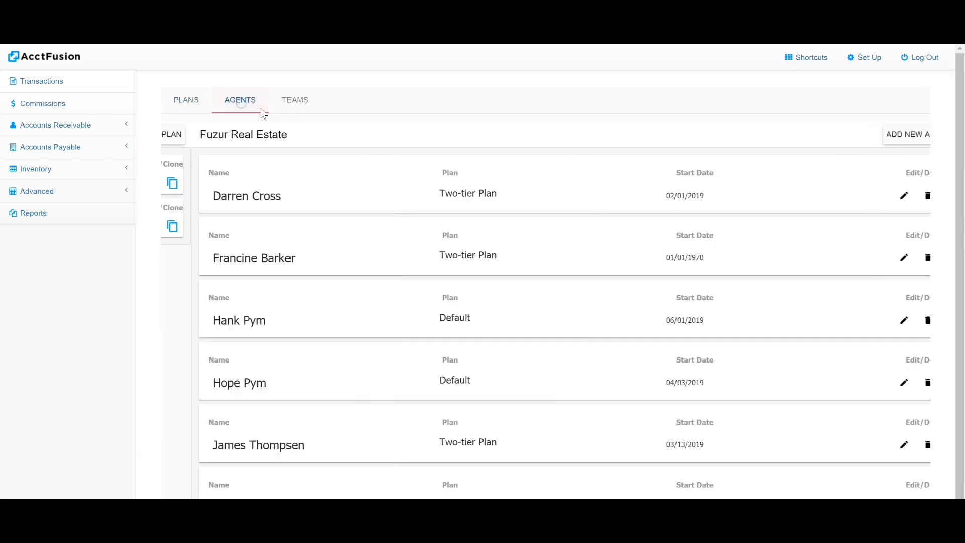
{"action": "left_click", "coordinate": [298, 109]}
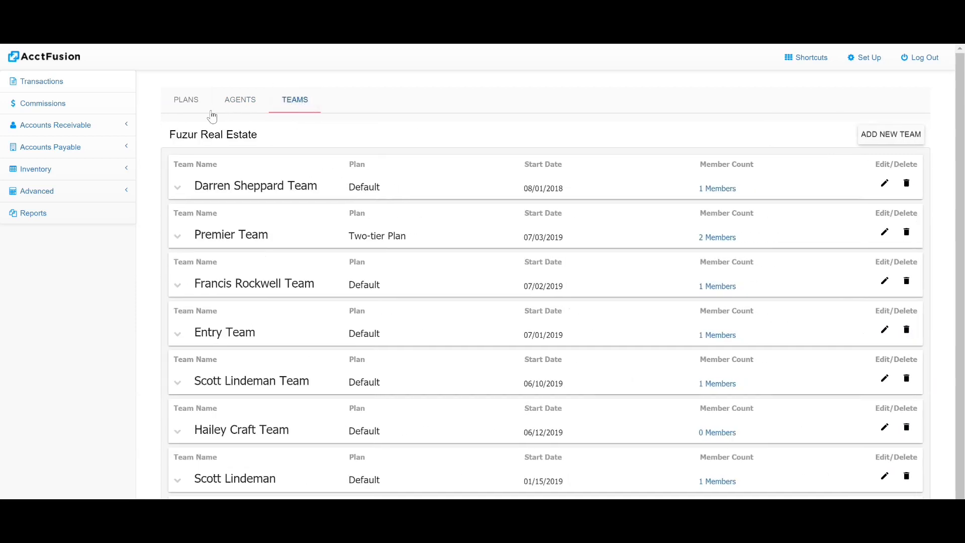
{"action": "left_click", "coordinate": [189, 101]}
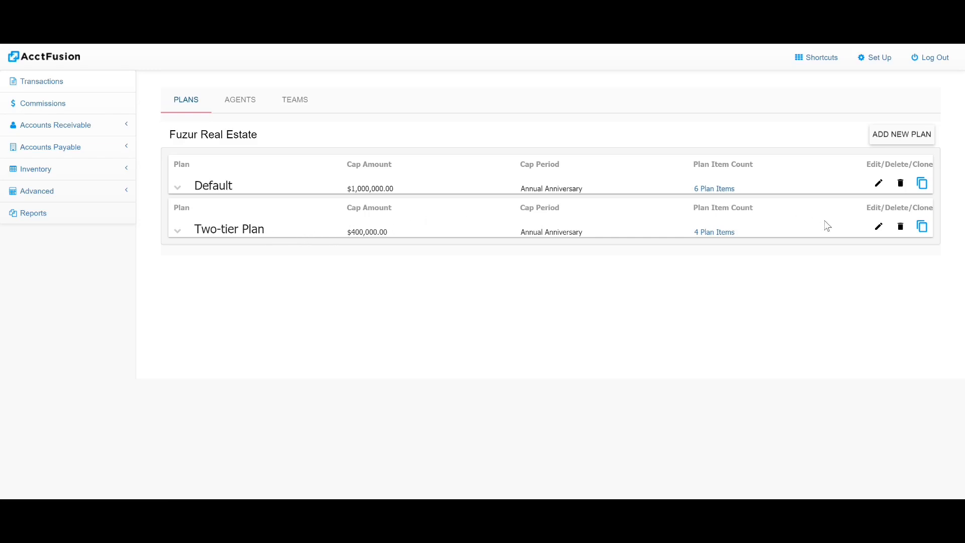
Edit the Two-tier Plan, choose Annual Anniversary as its cap period and save the plan.
{"action": "left_click", "coordinate": [878, 227]}
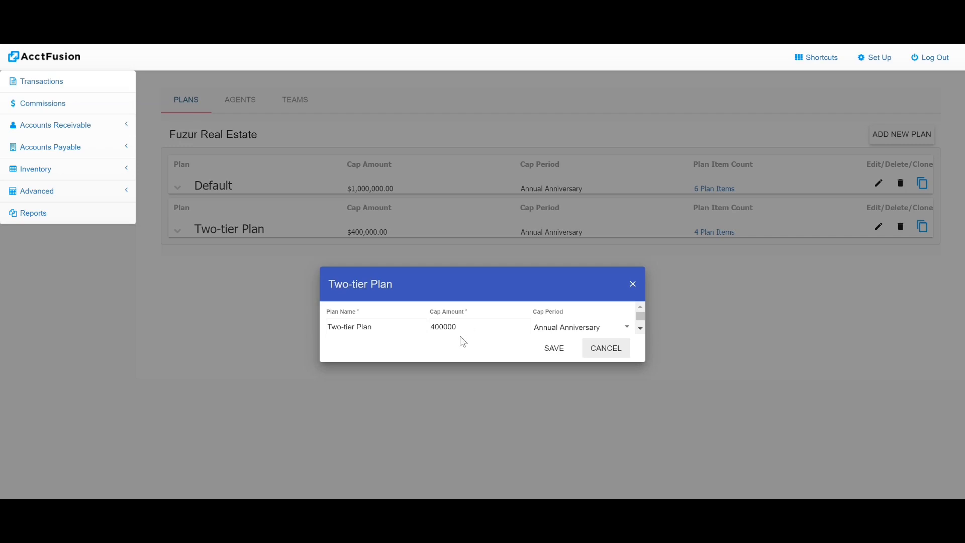
{"action": "left_click", "coordinate": [548, 328]}
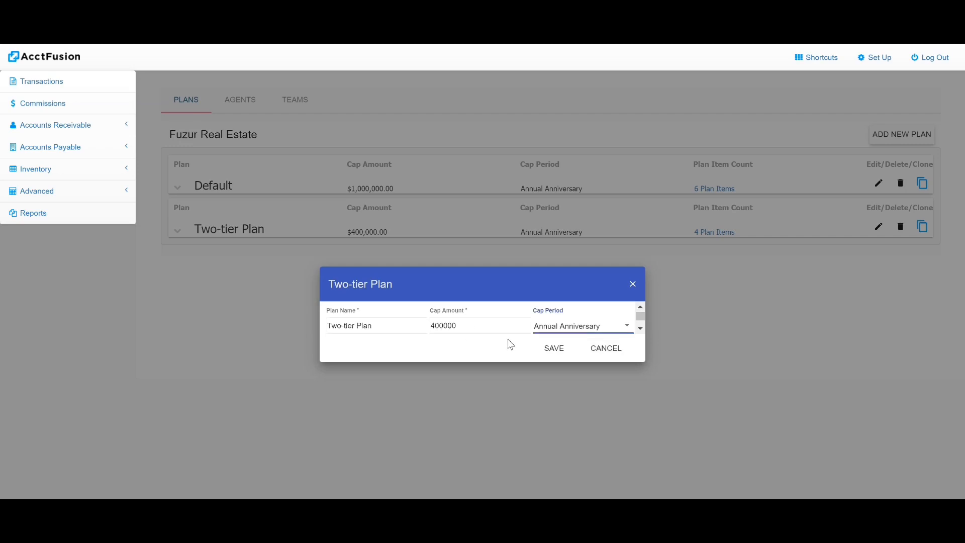
{"action": "left_click", "coordinate": [592, 328]}
{"action": "scroll", "coordinate": [591, 374], "scroll_direction": "down", "scroll_amount": 3}
{"action": "scroll", "coordinate": [592, 380], "scroll_direction": "up", "scroll_amount": 1}
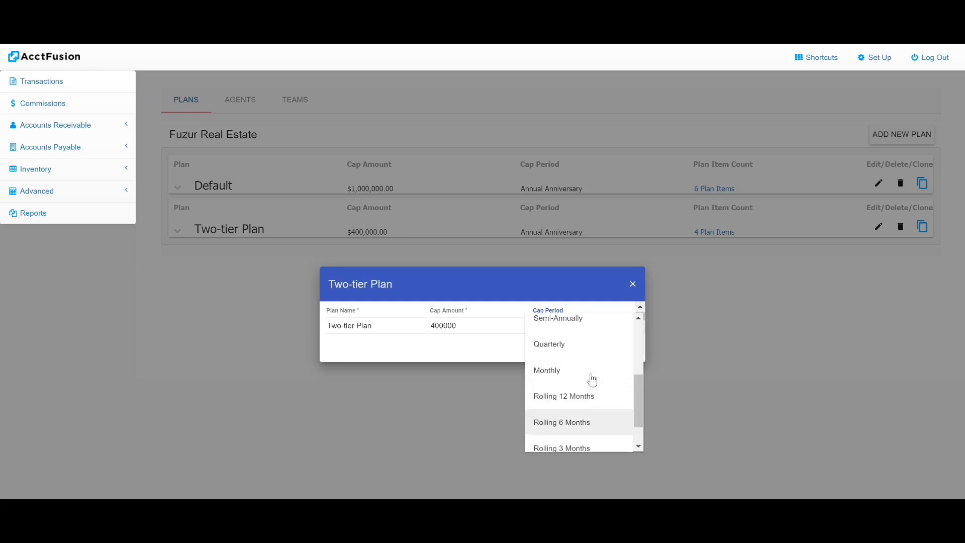
{"action": "scroll", "coordinate": [592, 380], "scroll_direction": "up", "scroll_amount": 3}
{"action": "left_click", "coordinate": [564, 325]}
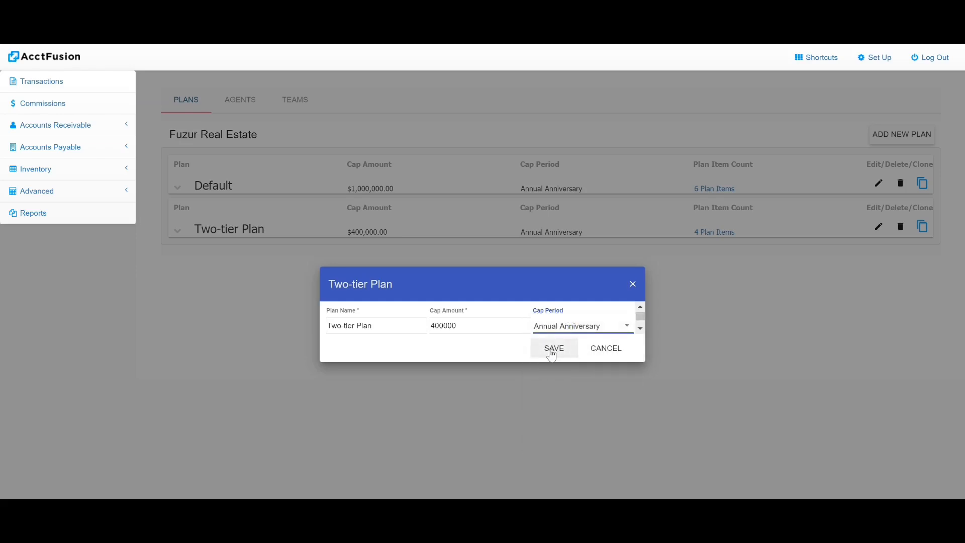
{"action": "left_click", "coordinate": [551, 352]}
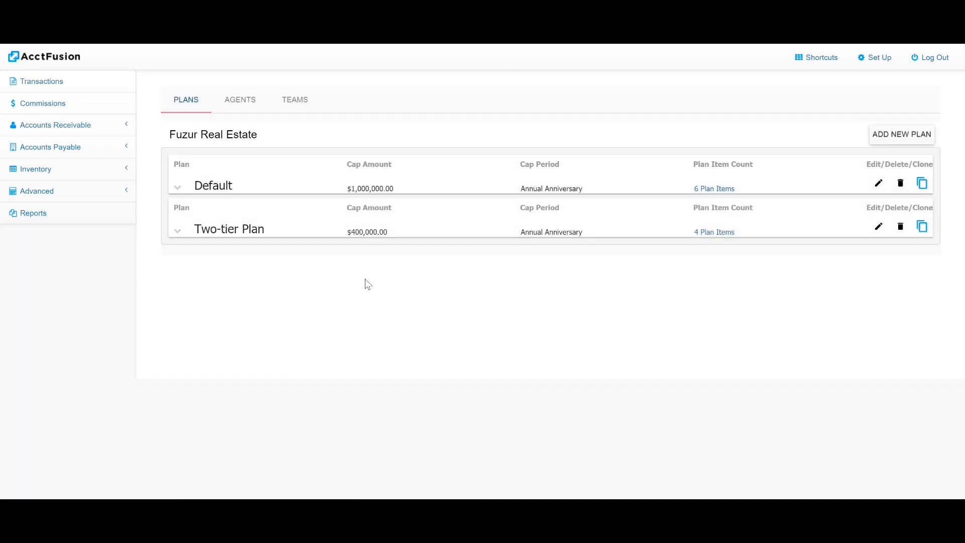
Expand the Two-tier Plan and assign its 60/40 item to account 4000 - Commissions Income.
{"action": "left_click", "coordinate": [177, 231]}
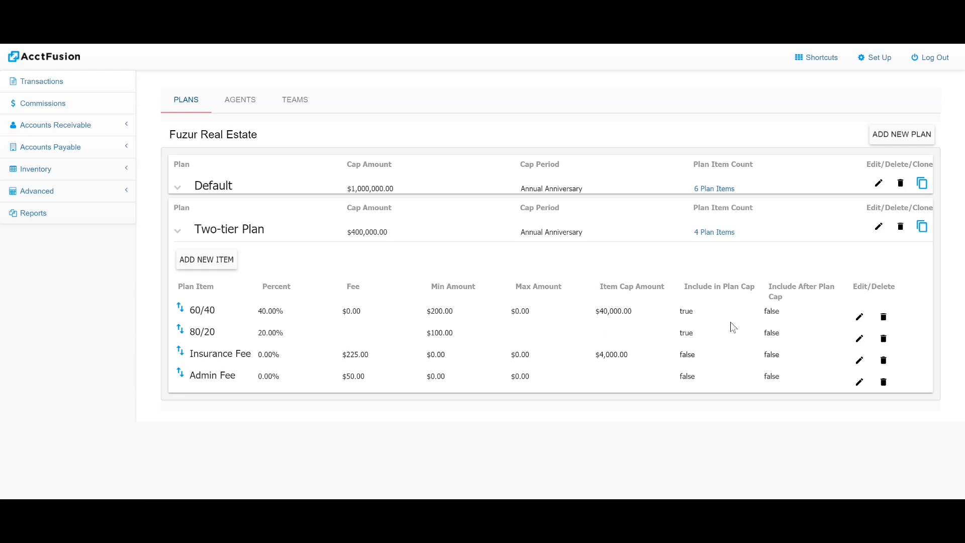
{"action": "left_click", "coordinate": [862, 320]}
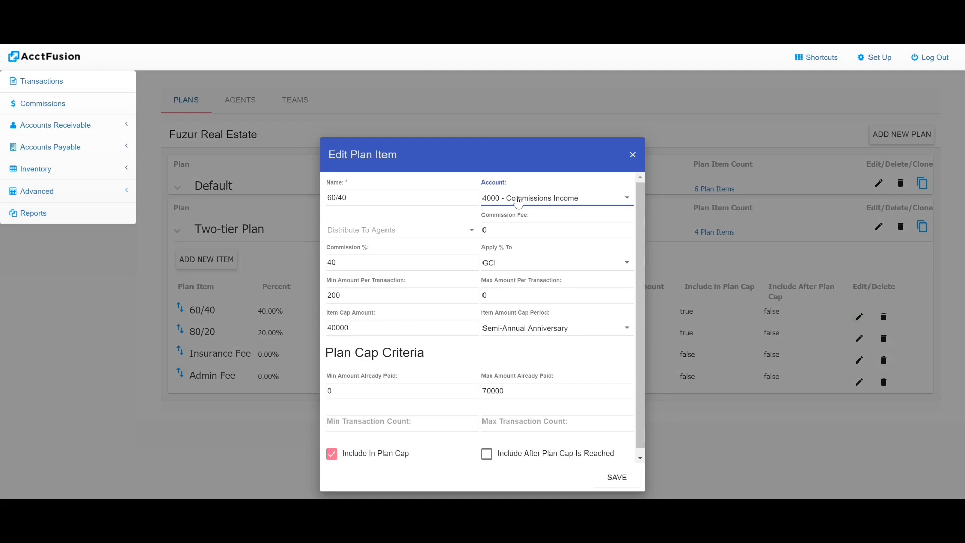
{"action": "left_click", "coordinate": [586, 199]}
{"action": "scroll", "coordinate": [577, 198], "scroll_direction": "down", "scroll_amount": 2}
{"action": "scroll", "coordinate": [577, 200], "scroll_direction": "up", "scroll_amount": 2}
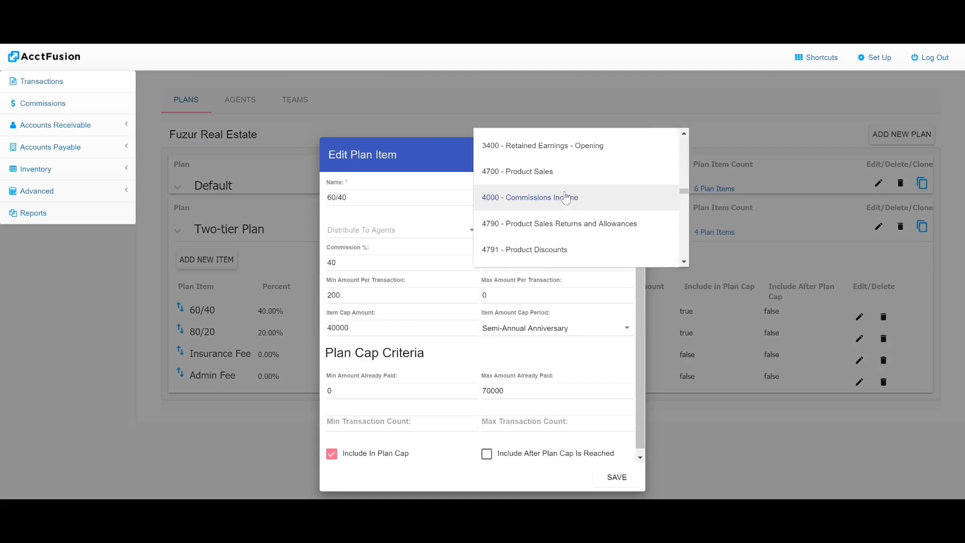
{"action": "left_click", "coordinate": [565, 197]}
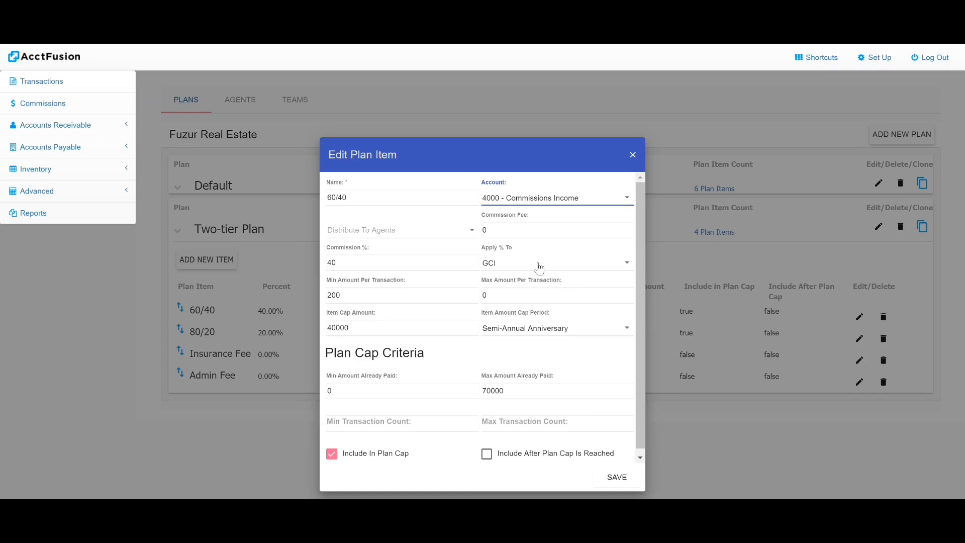
Apply the 60/40 item's commission percentage to GCI, check the plan cap inclusion options and save the item.
{"action": "left_click", "coordinate": [500, 266]}
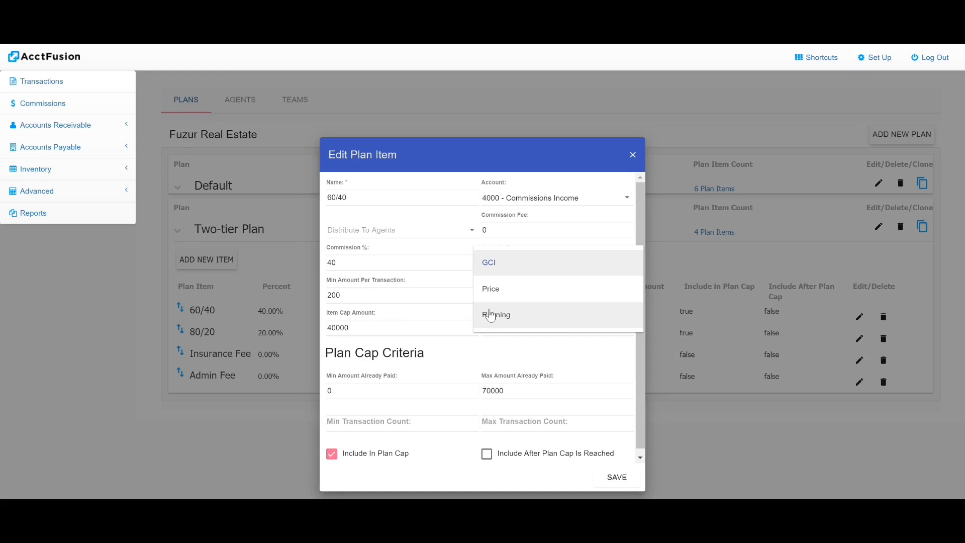
{"action": "left_click", "coordinate": [497, 272]}
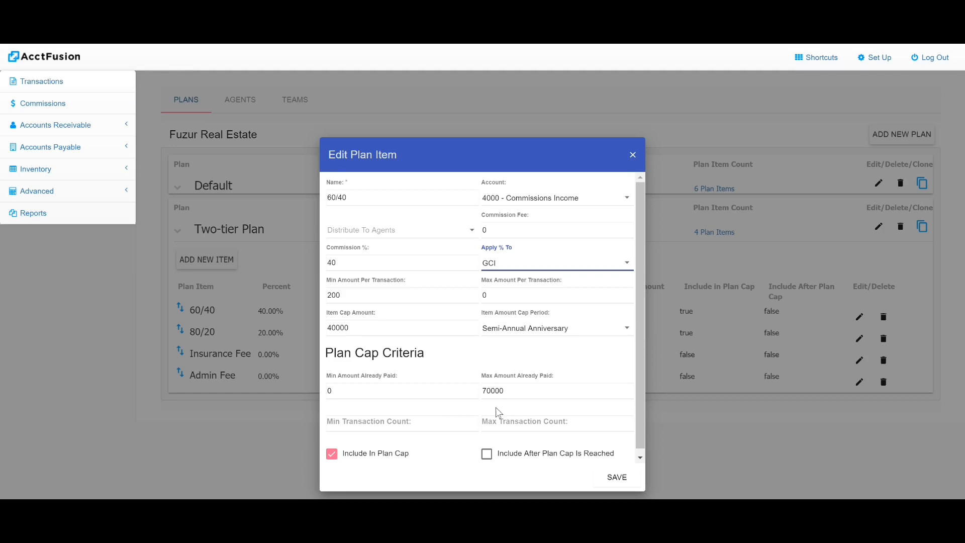
{"action": "left_click", "coordinate": [332, 459]}
{"action": "left_click", "coordinate": [487, 458]}
{"action": "left_click", "coordinate": [488, 458]}
{"action": "left_click", "coordinate": [618, 483]}
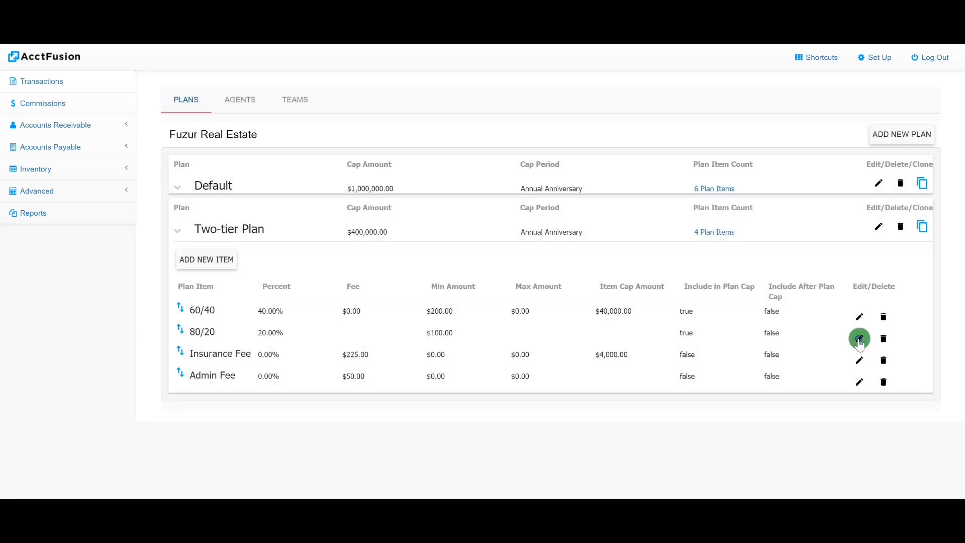
View the 80/20 plan item and save the Insurance Fee item with a 225 commission fee distributed By Commision %.
{"action": "left_click", "coordinate": [859, 339]}
{"action": "left_click", "coordinate": [857, 363]}
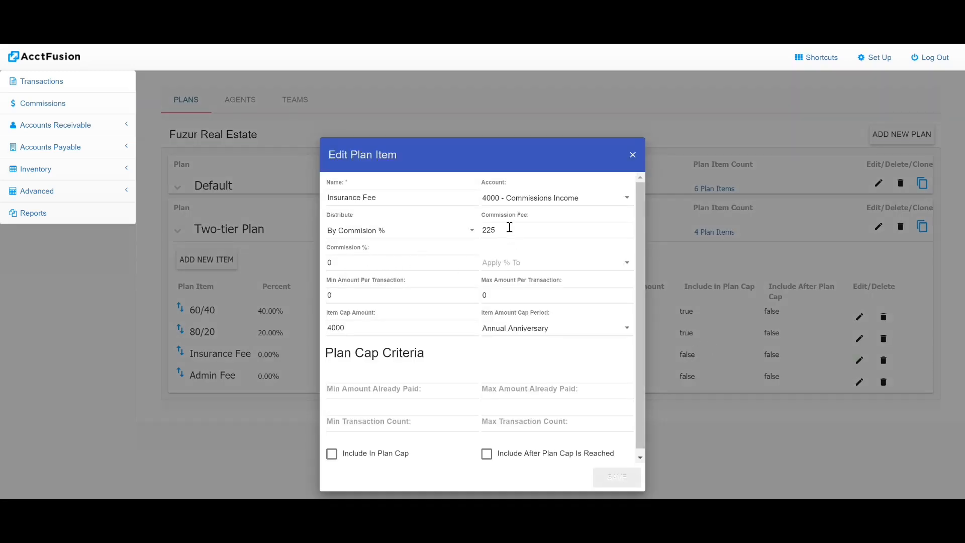
{"action": "left_click_drag", "start_coordinate": [510, 229], "coordinate": [468, 235]}
{"action": "left_click", "coordinate": [495, 245]}
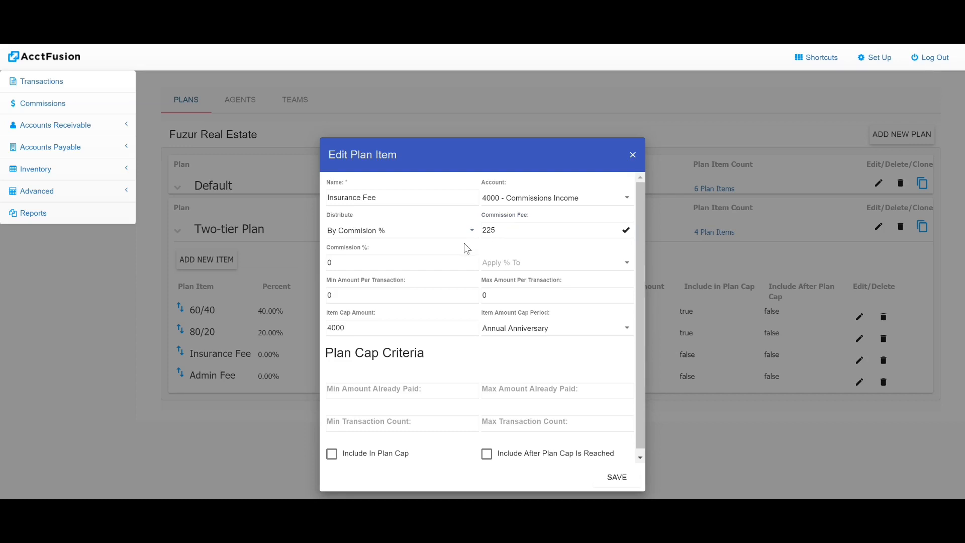
{"action": "left_click", "coordinate": [412, 236]}
{"action": "left_click", "coordinate": [411, 236]}
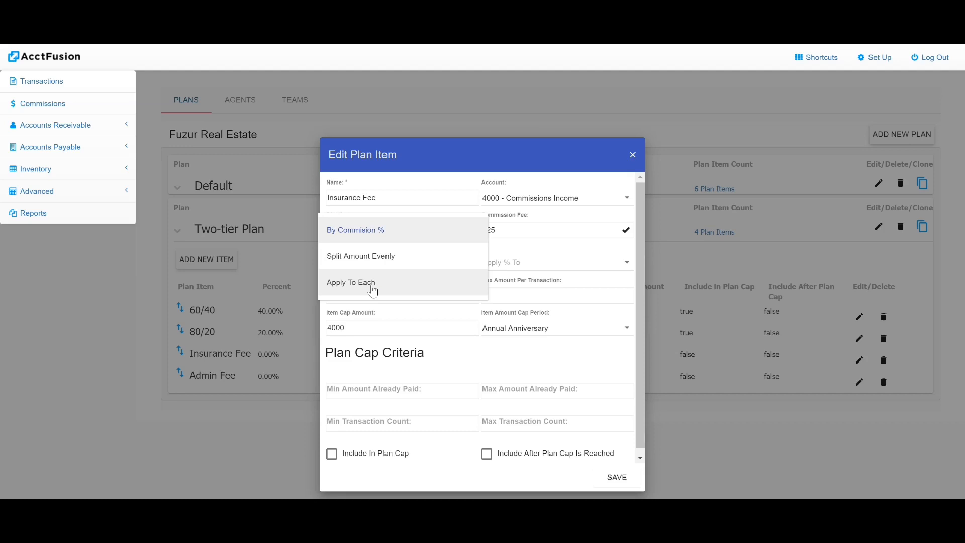
{"action": "left_click", "coordinate": [387, 234]}
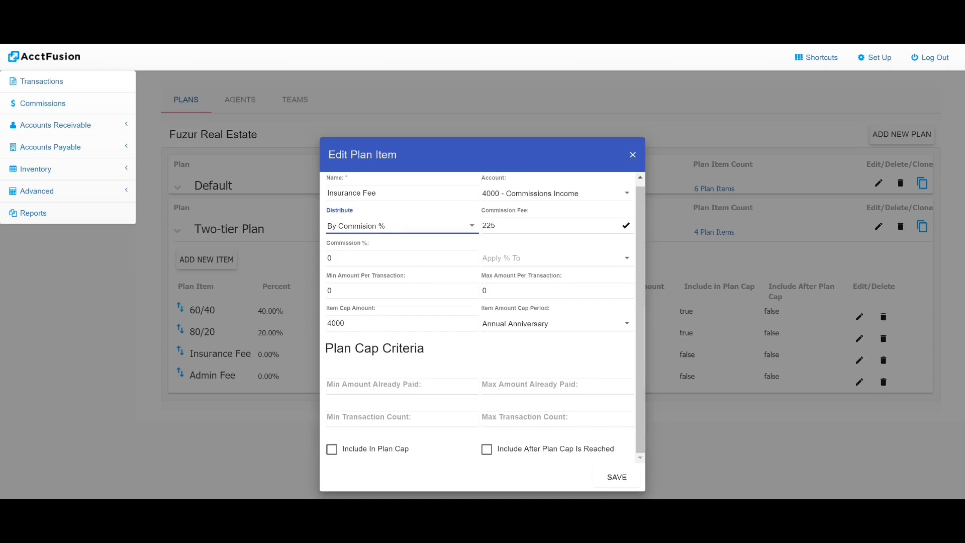
{"action": "left_click", "coordinate": [621, 480]}
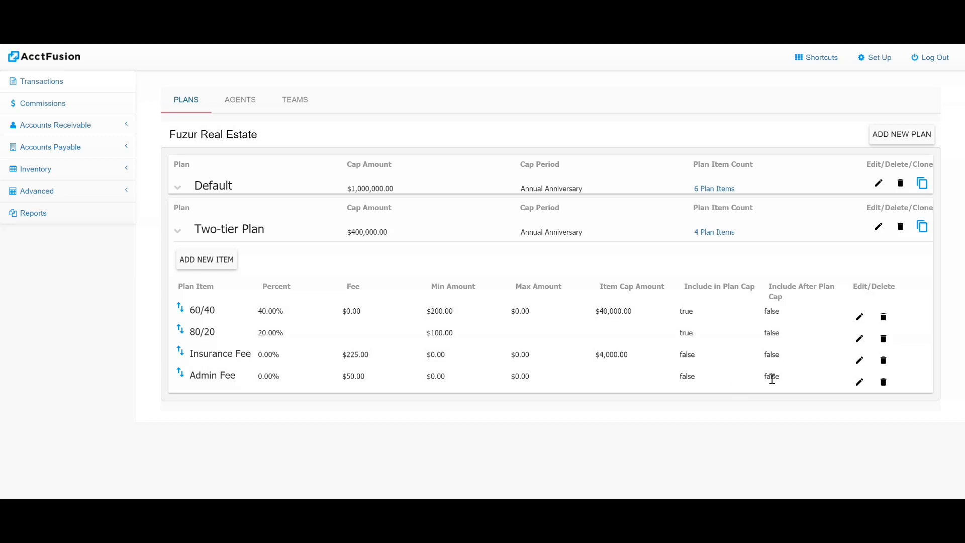
Set the Admin Fee plan item's distribution to Apply To Each and save it.
{"action": "left_click", "coordinate": [859, 379]}
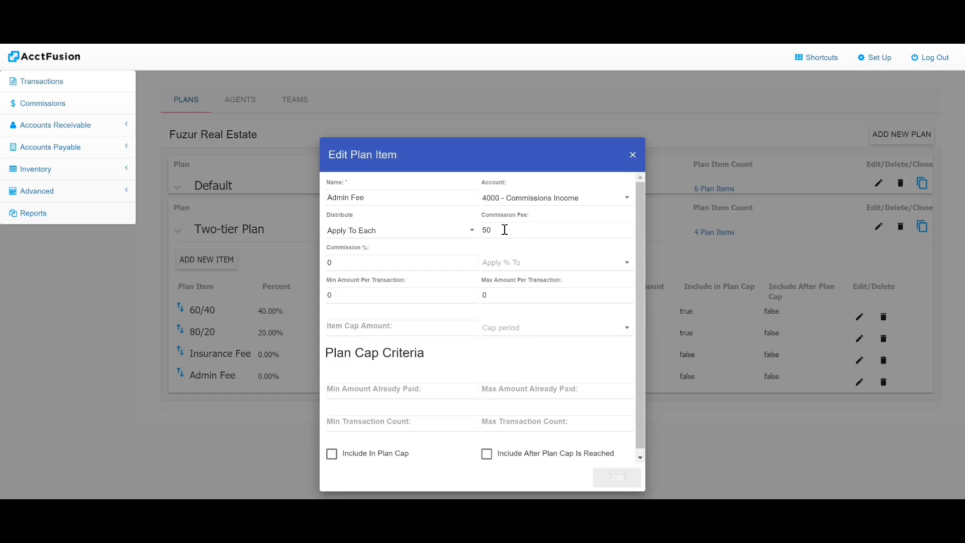
{"action": "left_click", "coordinate": [435, 230]}
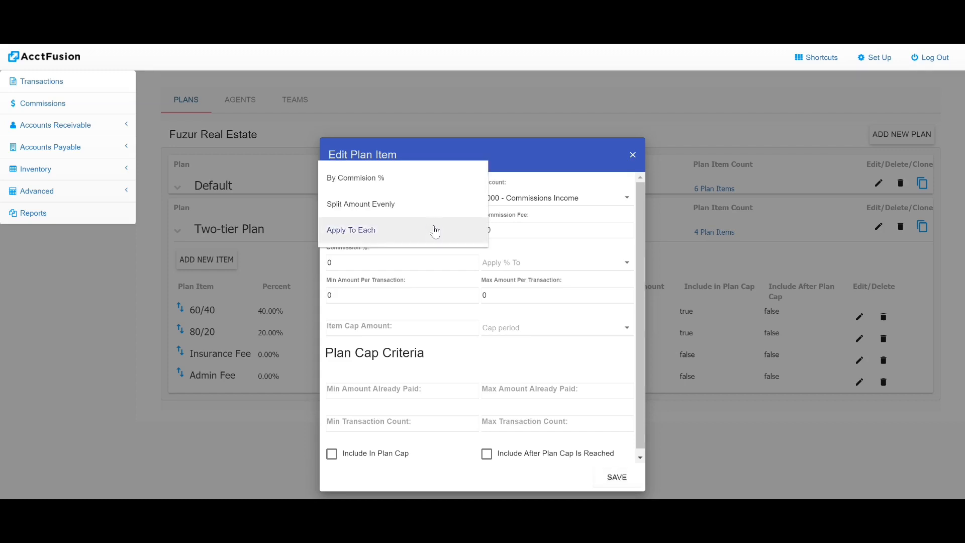
{"action": "left_click", "coordinate": [390, 234]}
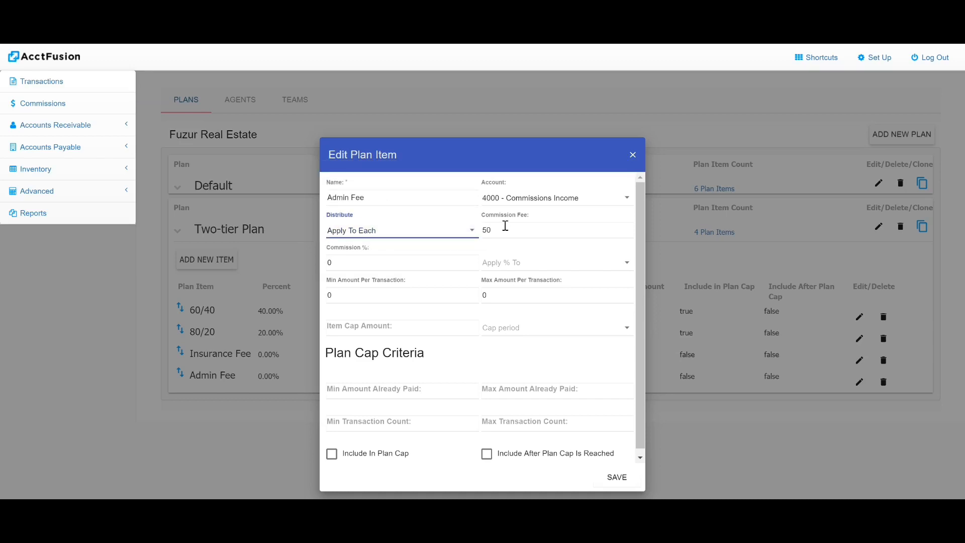
{"action": "left_click", "coordinate": [616, 477]}
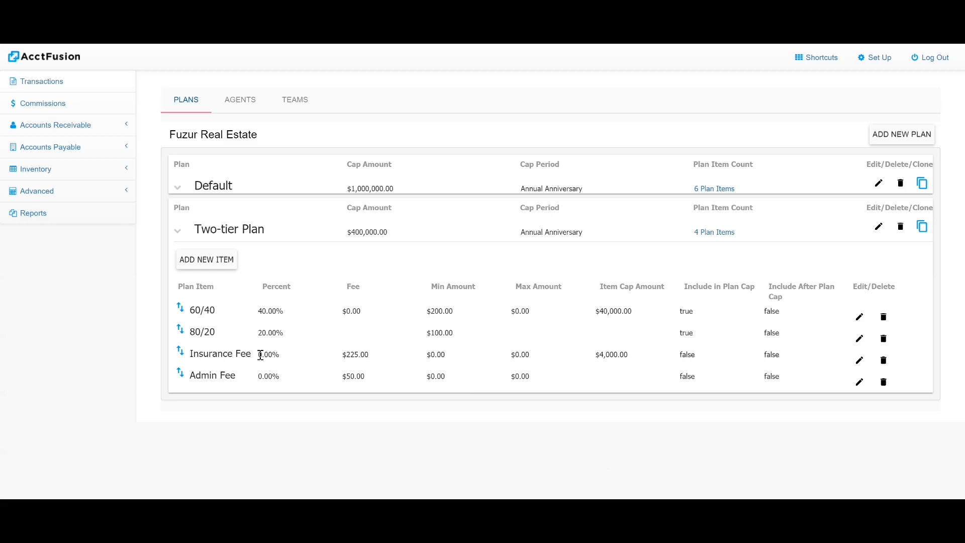
Assign the Two-tier Plan to the agent in the agents list who has no commission plan.
{"action": "left_click", "coordinate": [240, 101]}
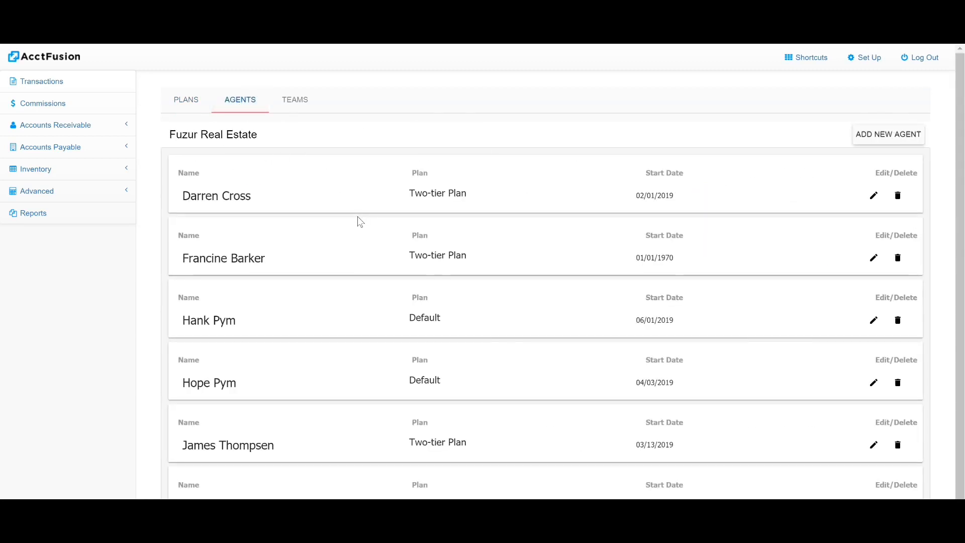
{"action": "scroll", "coordinate": [394, 252], "scroll_direction": "down", "scroll_amount": 1}
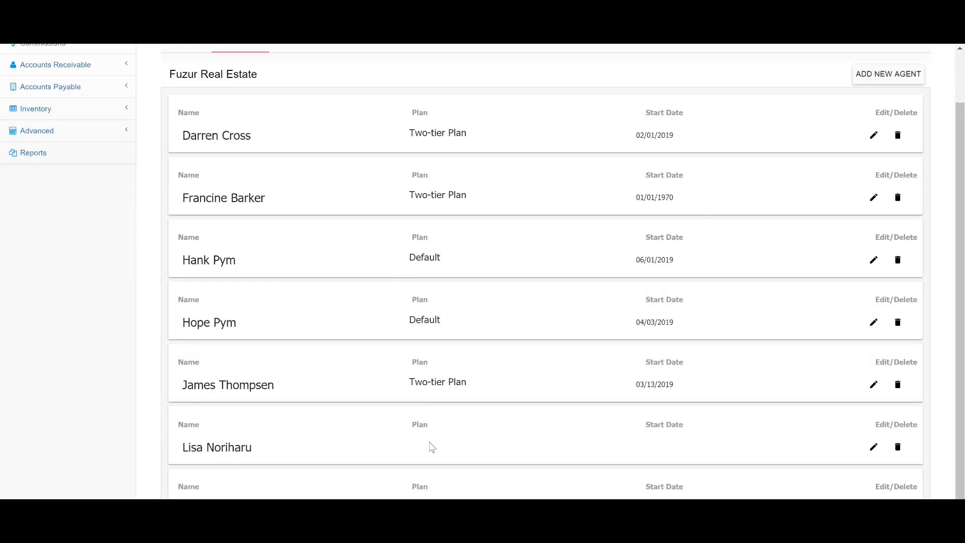
{"action": "left_click", "coordinate": [874, 446]}
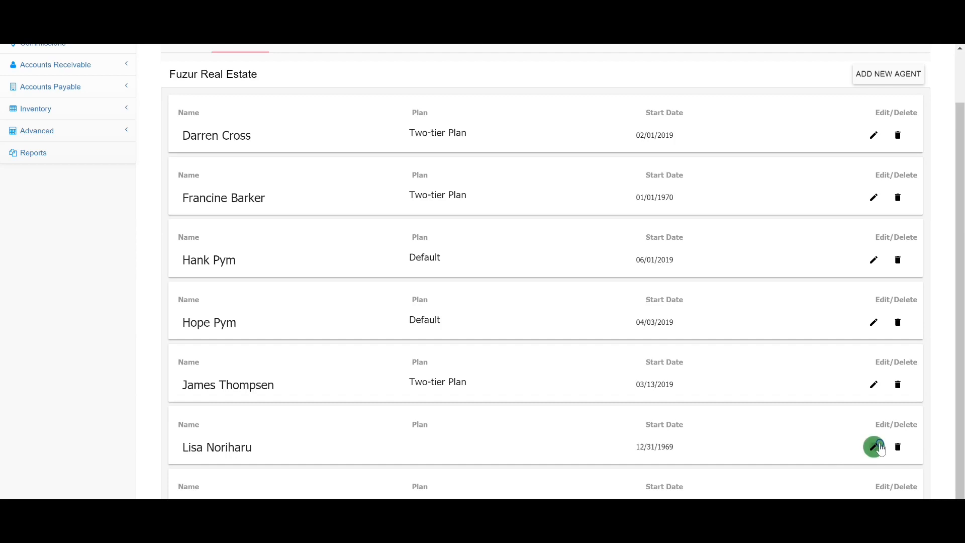
{"action": "left_click", "coordinate": [502, 301]}
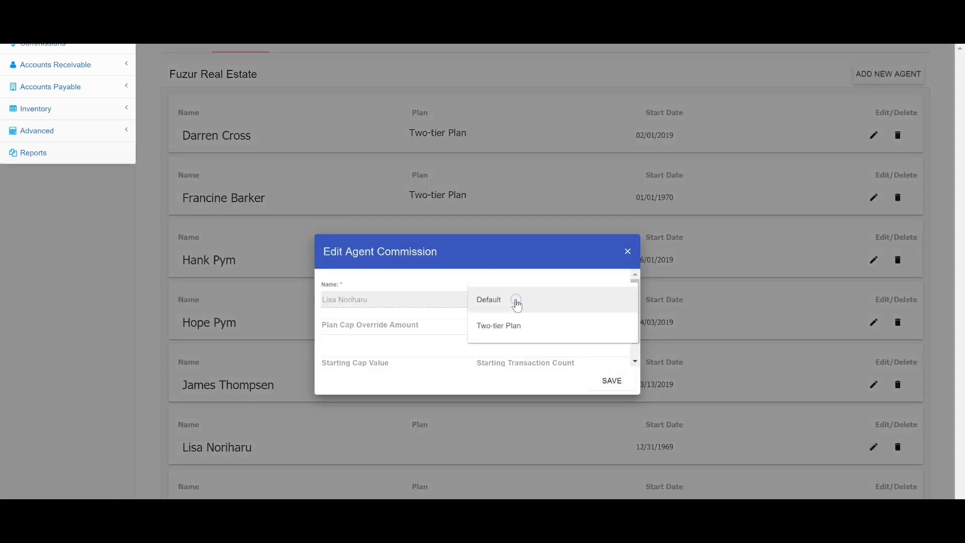
{"action": "left_click", "coordinate": [511, 330]}
Set the agent's plan start date to 12/31/2018 and save the agent commission.
{"action": "left_click", "coordinate": [533, 328]}
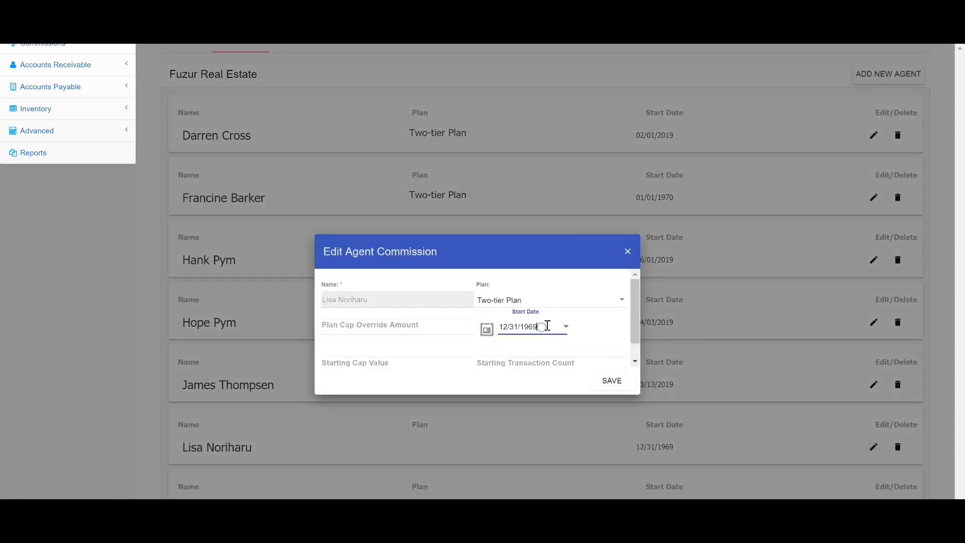
{"action": "key", "text": "BackSpace"}
{"action": "key", "text": "BackSpace"}
{"action": "key", "text": "BackSpace"}
{"action": "key", "text": "BackSpace"}
{"action": "type", "text": "2018"}
{"action": "left_click", "coordinate": [612, 382]}
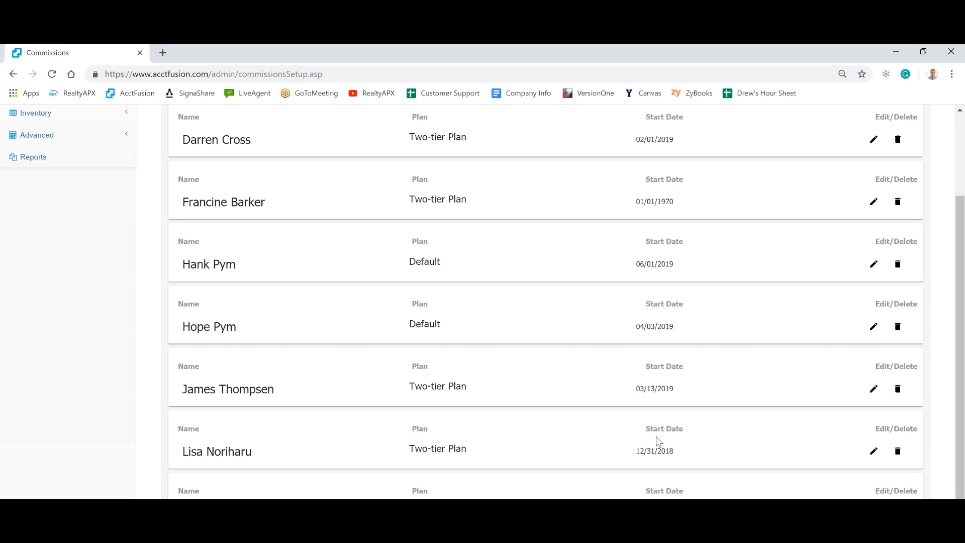
In the teams list, change the plan of the team starting 07/02/2019 to Two-tier Plan and save.
{"action": "scroll", "coordinate": [659, 442], "scroll_direction": "up", "scroll_amount": 2}
{"action": "left_click", "coordinate": [297, 161]}
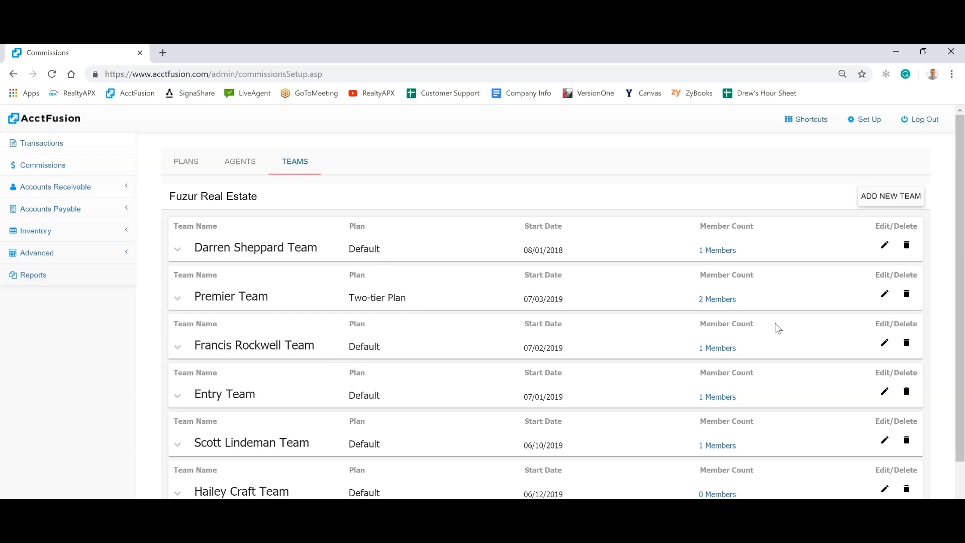
{"action": "left_click", "coordinate": [884, 342]}
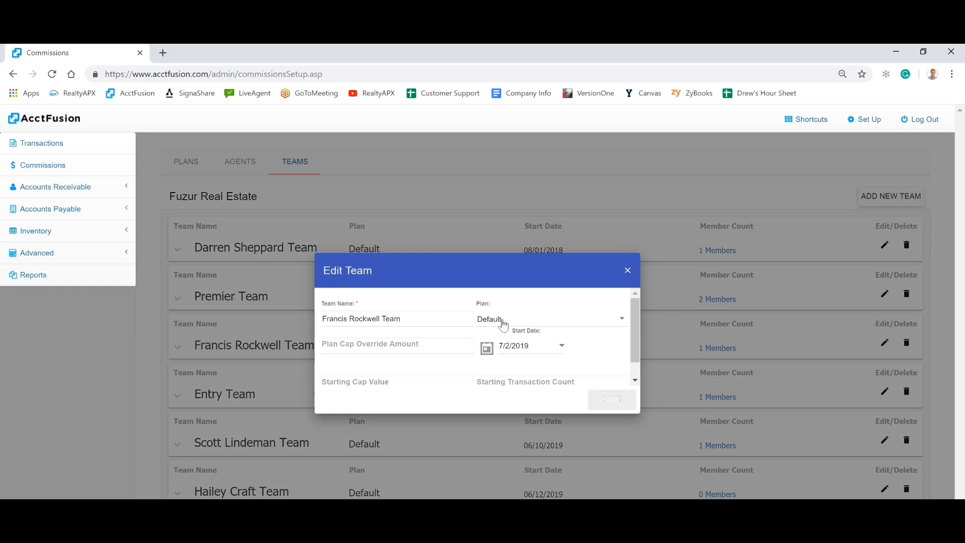
{"action": "left_click", "coordinate": [516, 318]}
{"action": "left_click", "coordinate": [515, 344]}
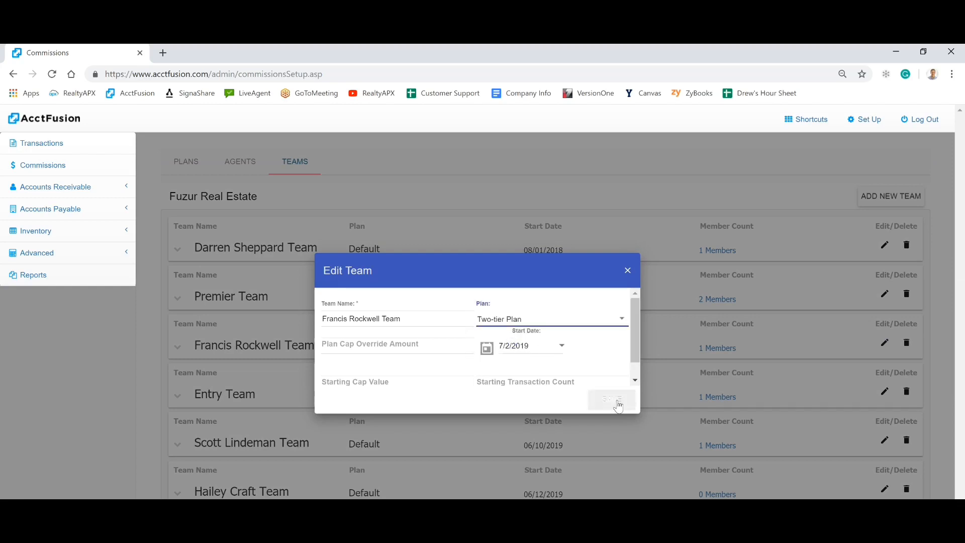
{"action": "left_click", "coordinate": [613, 400]}
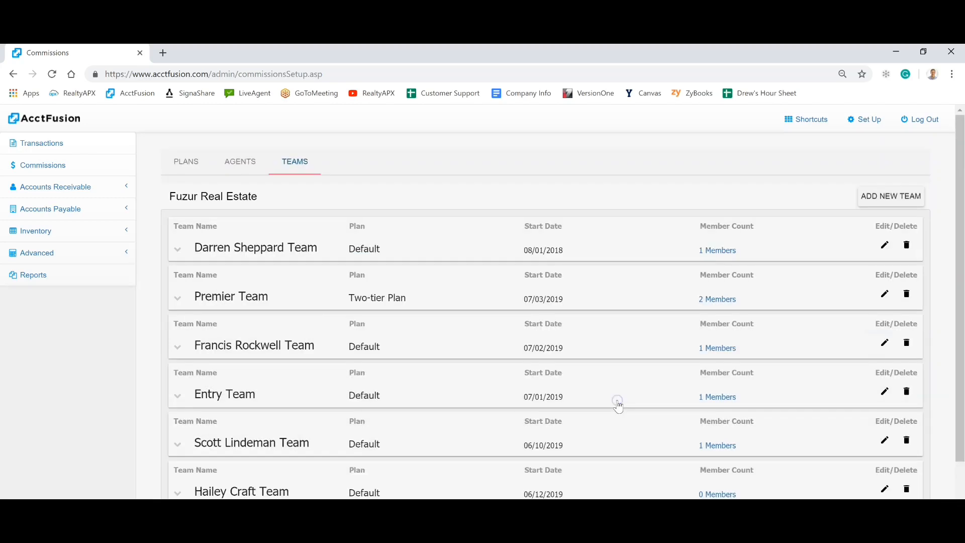
Give the team starting 07/02/2019 a plan cap override amount of 1000000 and save it.
{"action": "left_click", "coordinate": [884, 343]}
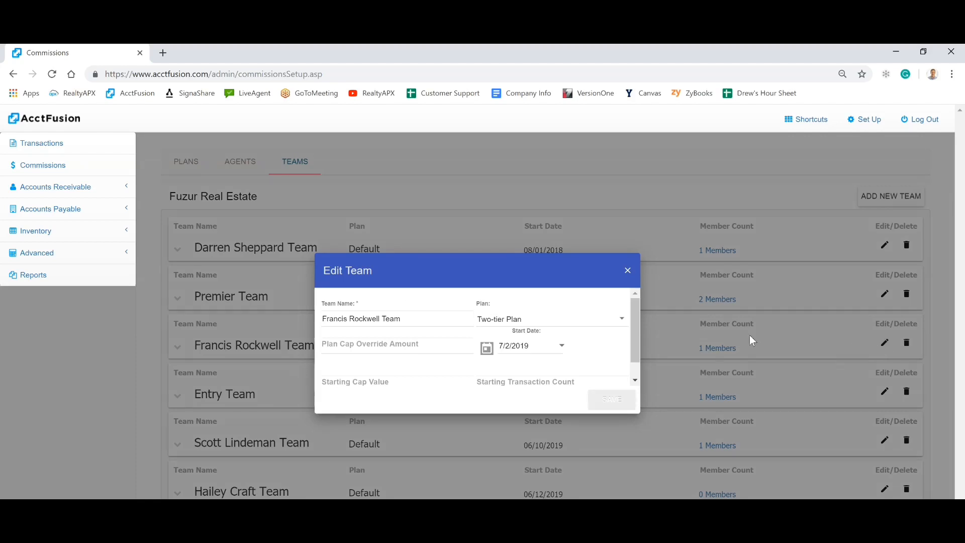
{"action": "left_click", "coordinate": [340, 345]}
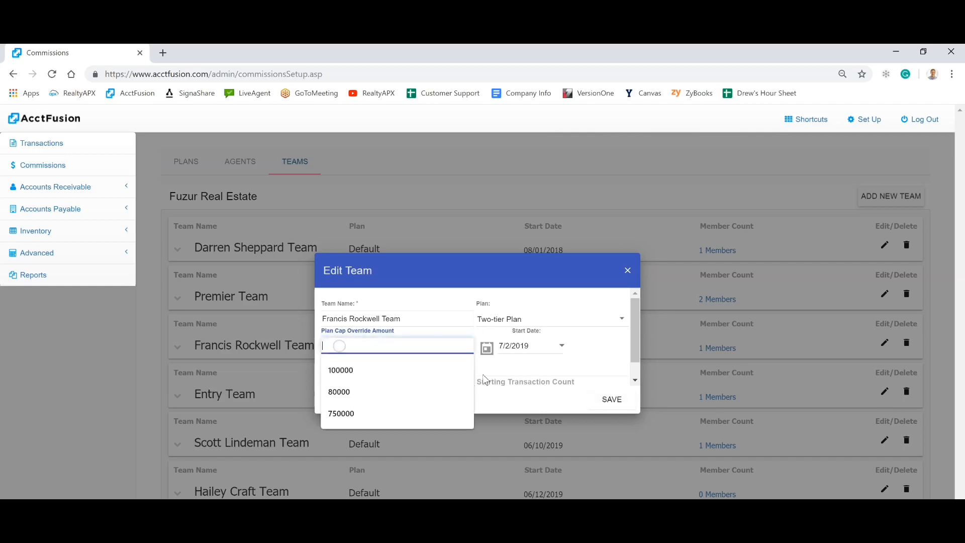
{"action": "type", "text": "10000"}
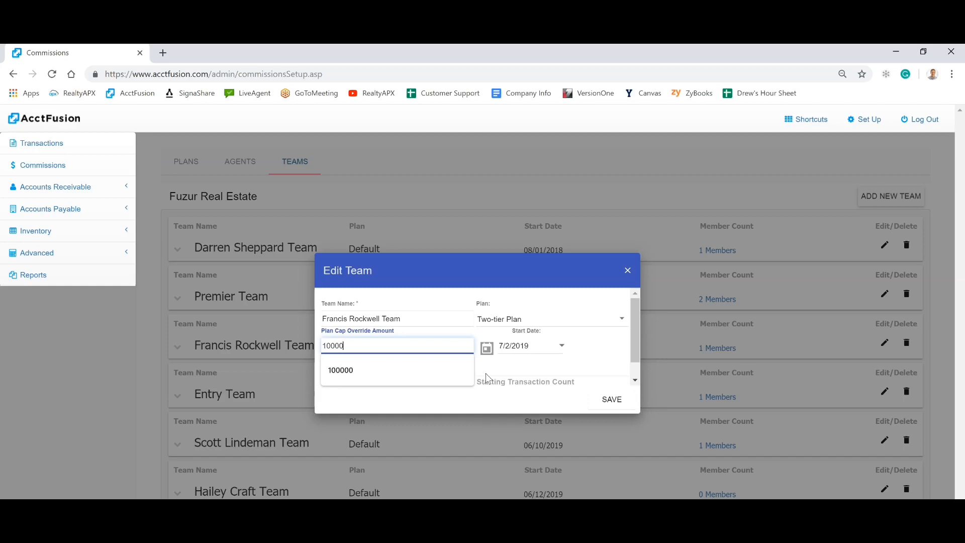
{"action": "type", "text": "00"}
{"action": "left_click", "coordinate": [437, 297]}
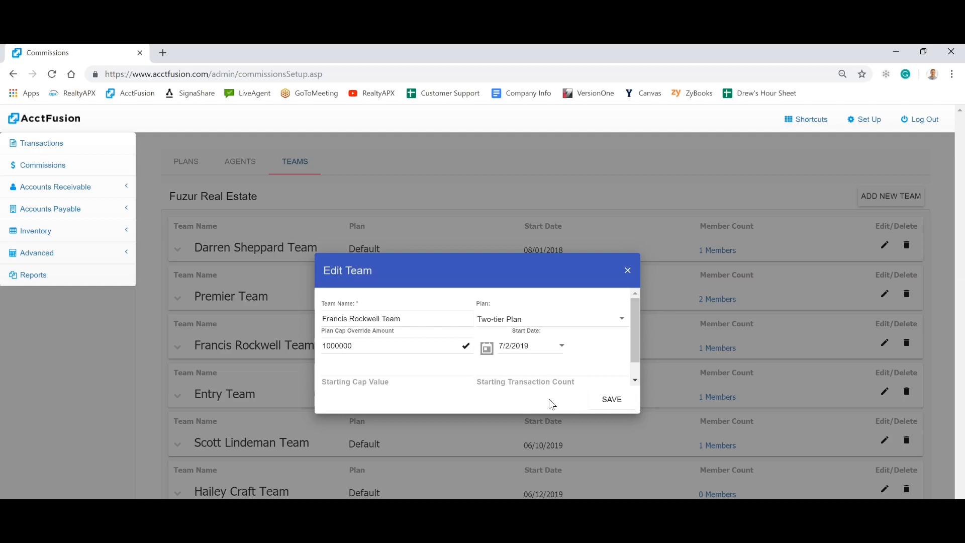
{"action": "left_click", "coordinate": [610, 408]}
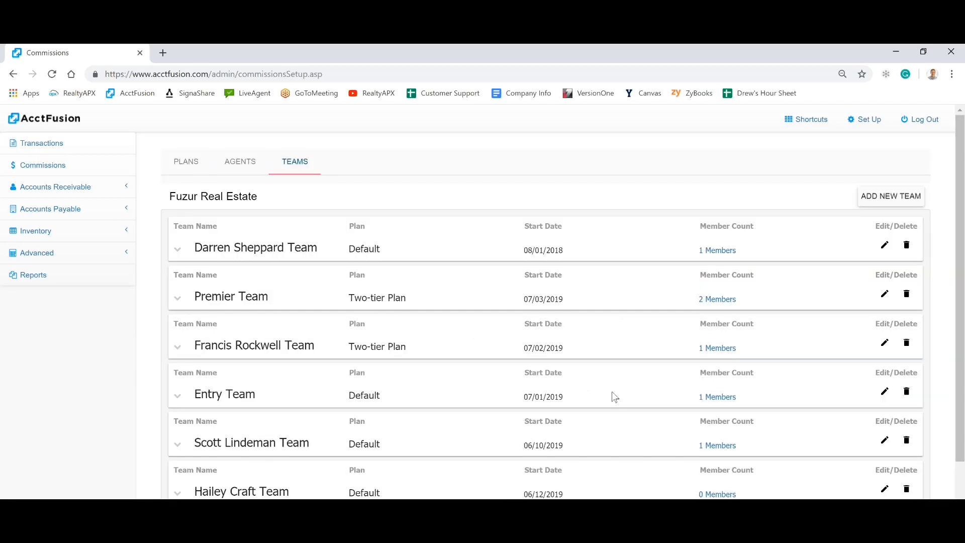